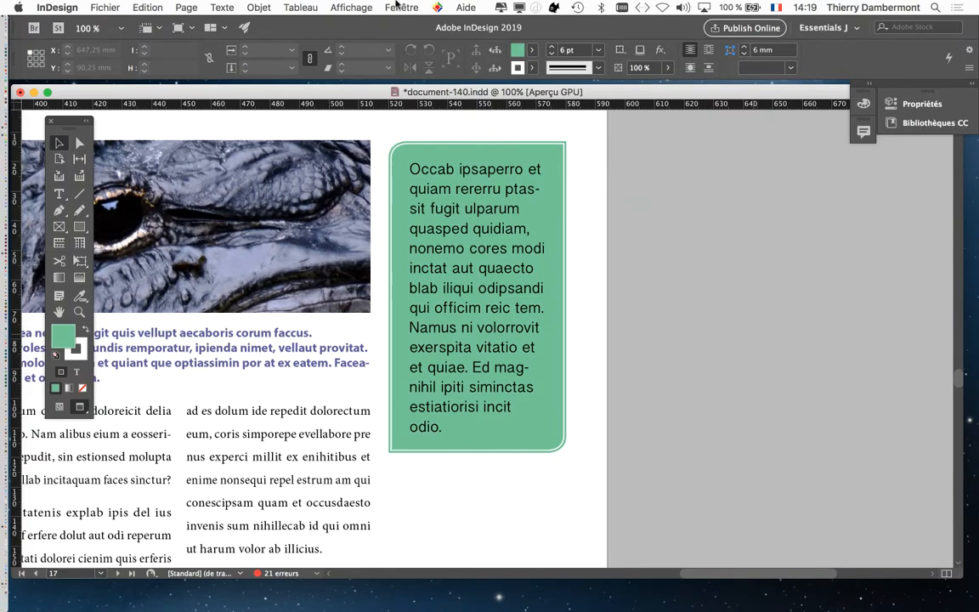
# Display the object styles and place the list on the pasteboard beside the green text frame
pyautogui.click(401, 7)
pyautogui.moveTo(463, 319)
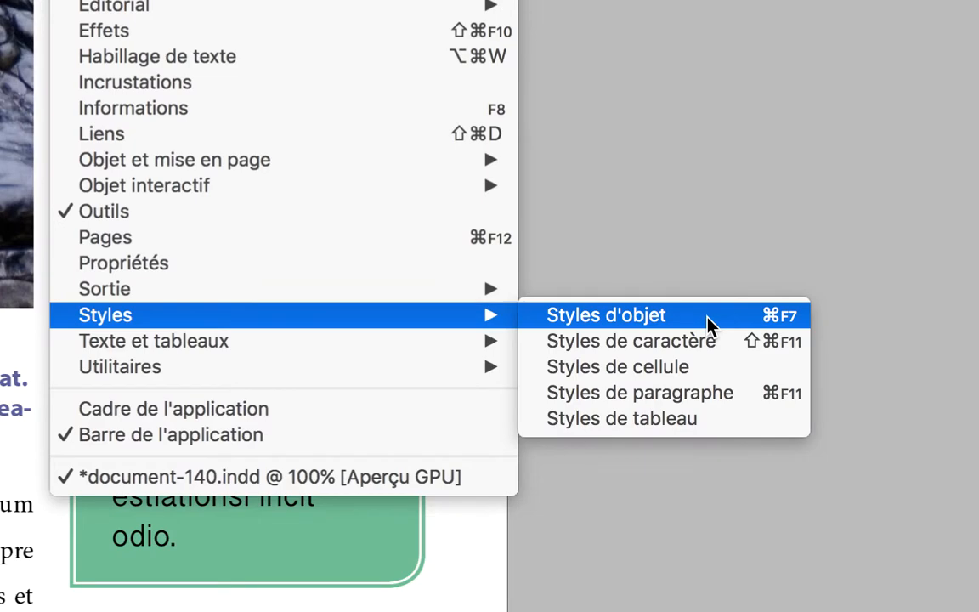
pyautogui.click(709, 321)
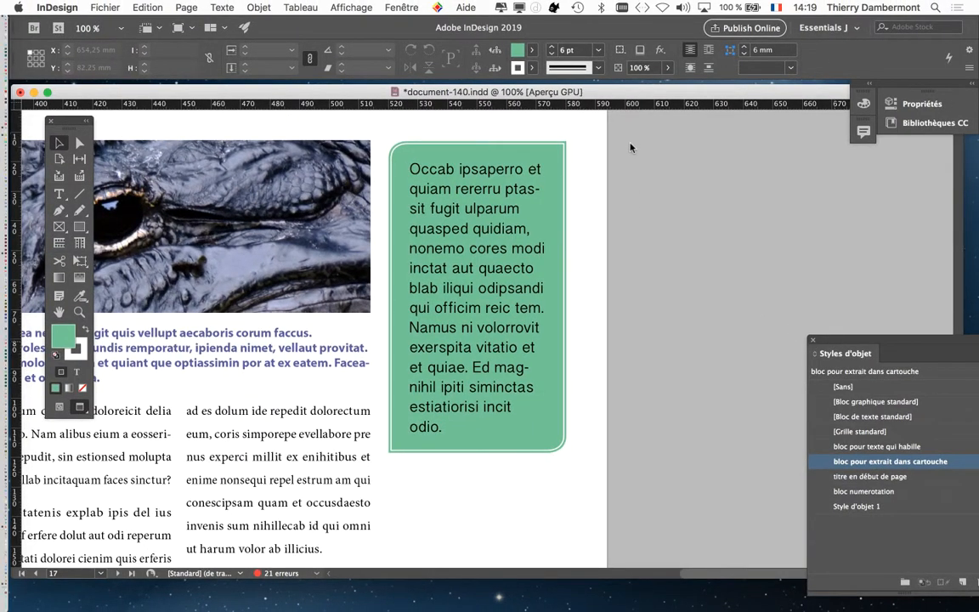
pyautogui.moveTo(865, 360); pyautogui.dragTo(652, 132)
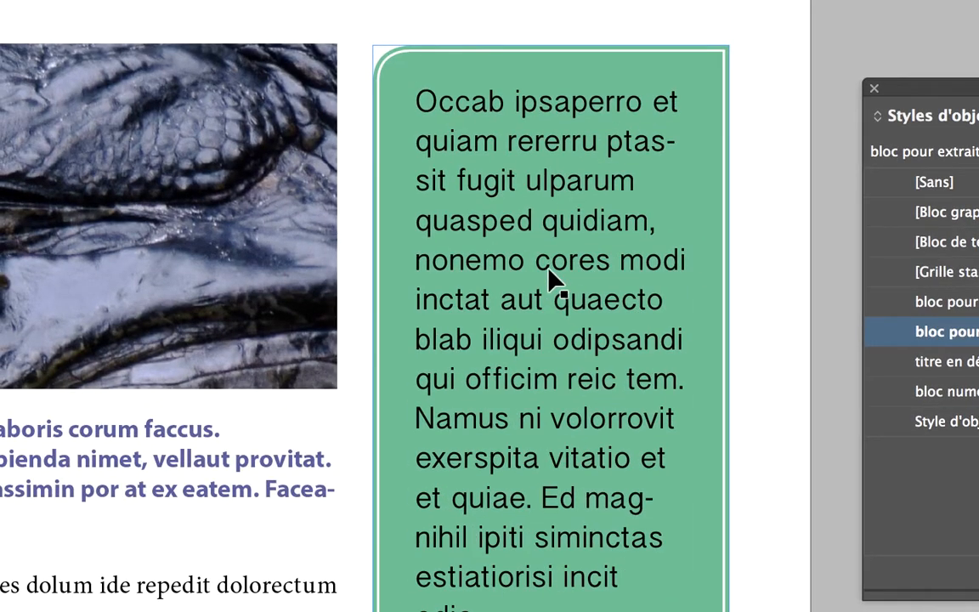
pyautogui.click(548, 275)
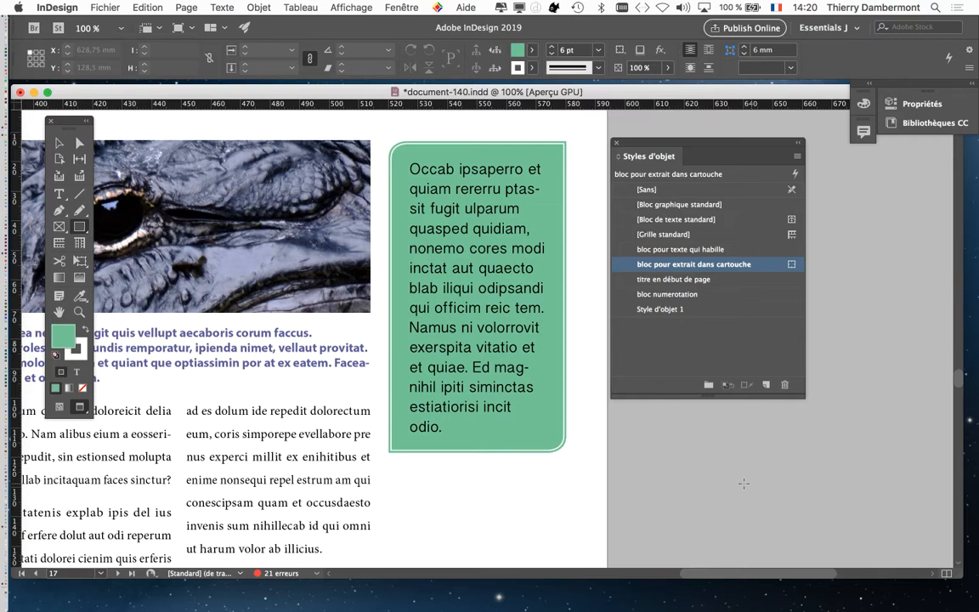
# Draw a test rectangle about 25 × 20 mm on the pasteboard, view it in normal screen mode and delete it
pyautogui.moveTo(747, 440); pyautogui.dragTo(777, 468)
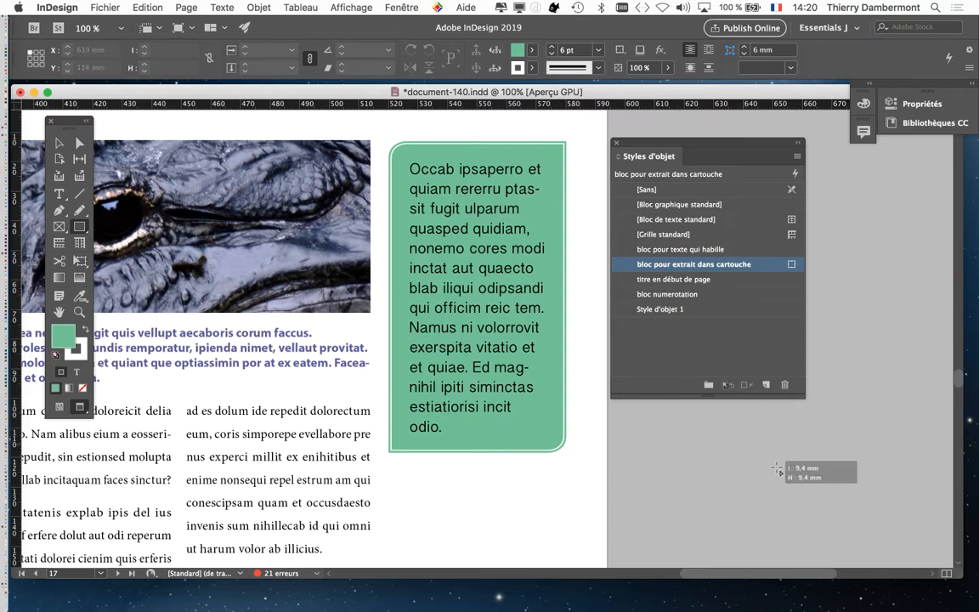
pyautogui.moveTo(672, 432); pyautogui.dragTo(747, 491)
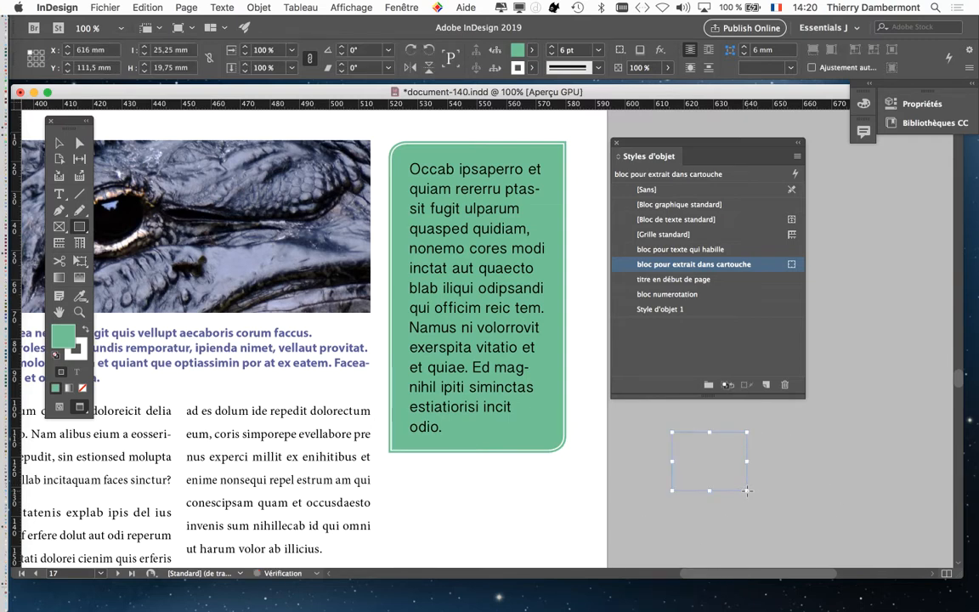
pyautogui.click(59, 408)
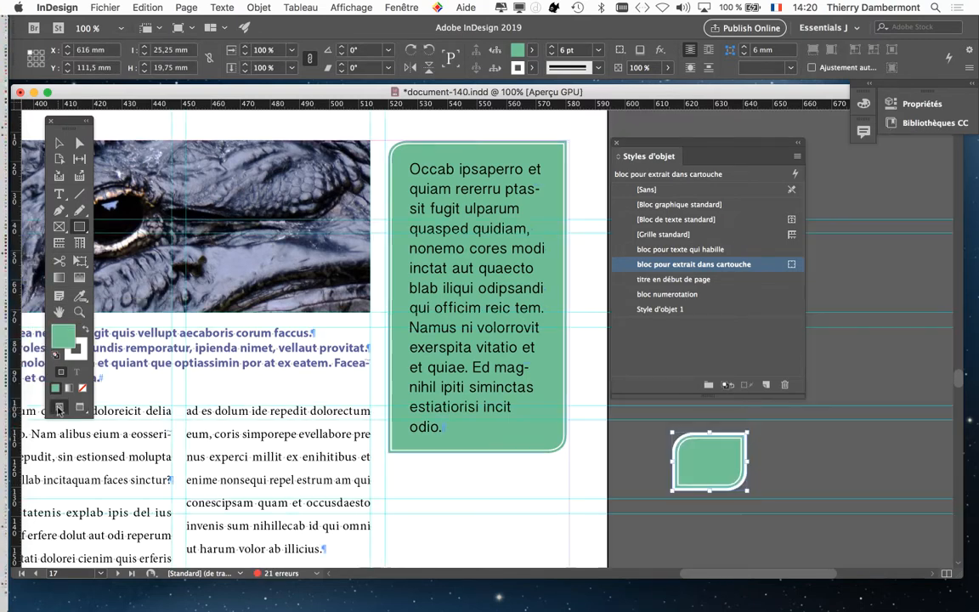
pyautogui.press('Delete')
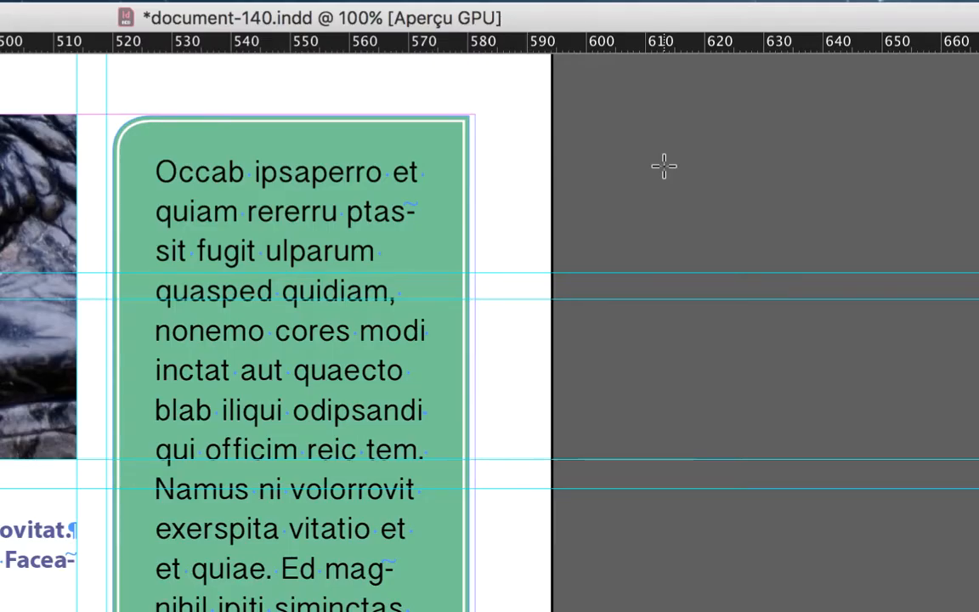
# Draw a taller test rectangle on the pasteboard beside the green text frame and delete it
pyautogui.moveTo(663, 167); pyautogui.dragTo(797, 392)
pyautogui.moveTo(744, 302); pyautogui.dragTo(744, 301)
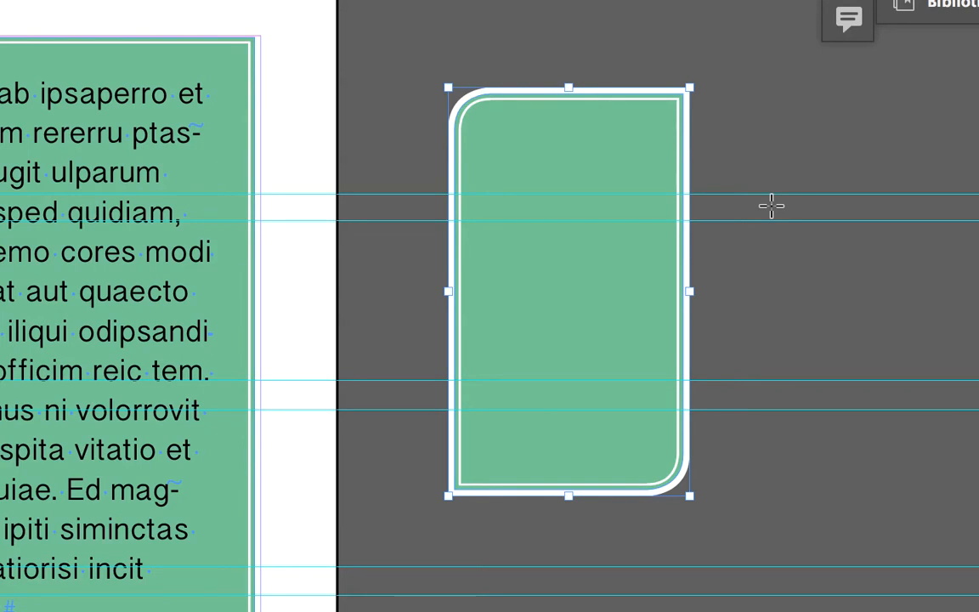
pyautogui.press('Delete')
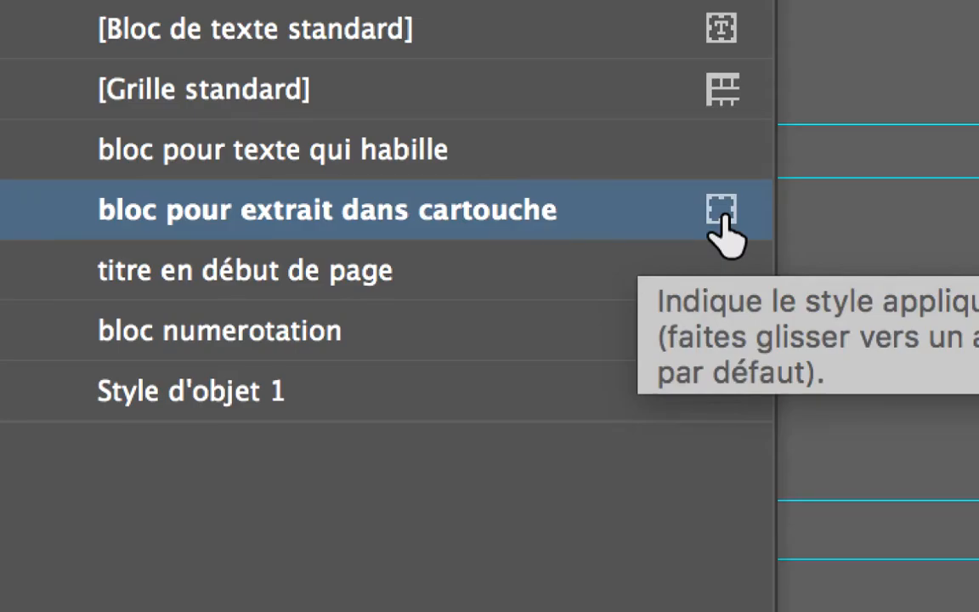
# Make [Sans] the default object style for graphic frames and try it by drawing a frame
pyautogui.moveTo(720, 228); pyautogui.dragTo(714, 0)
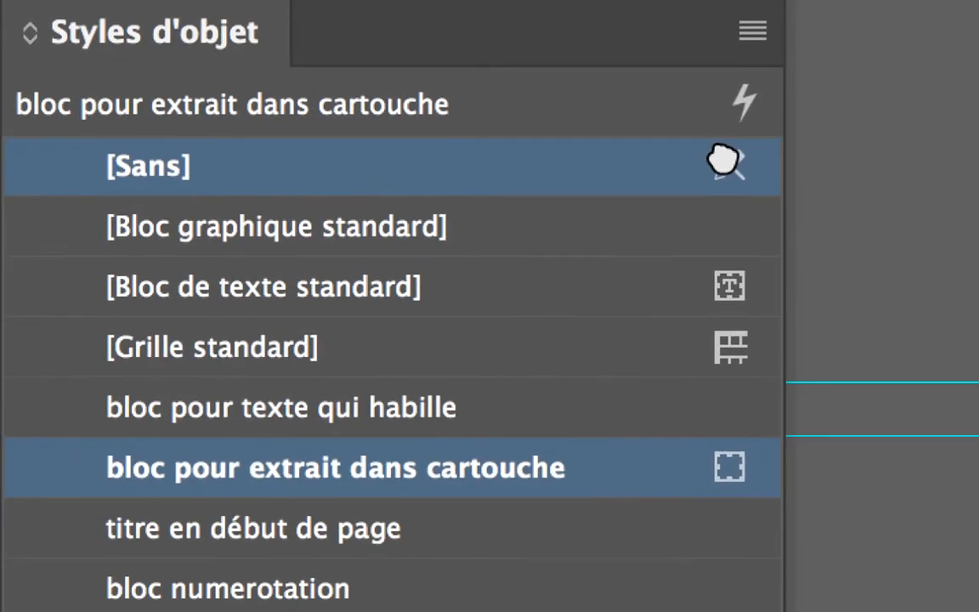
pyautogui.moveTo(722, 162); pyautogui.dragTo(724, 164)
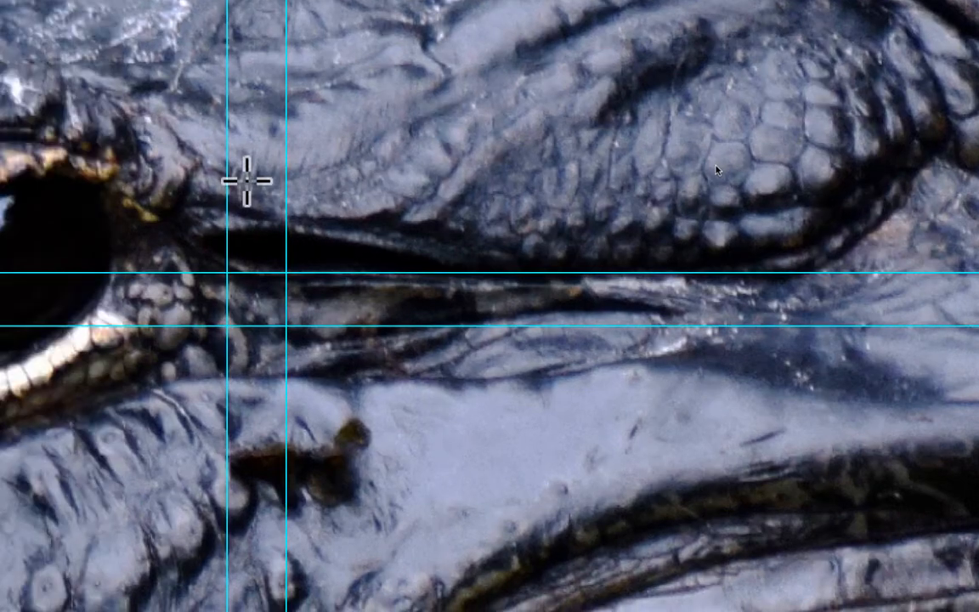
pyautogui.moveTo(700, 153); pyautogui.dragTo(857, 365)
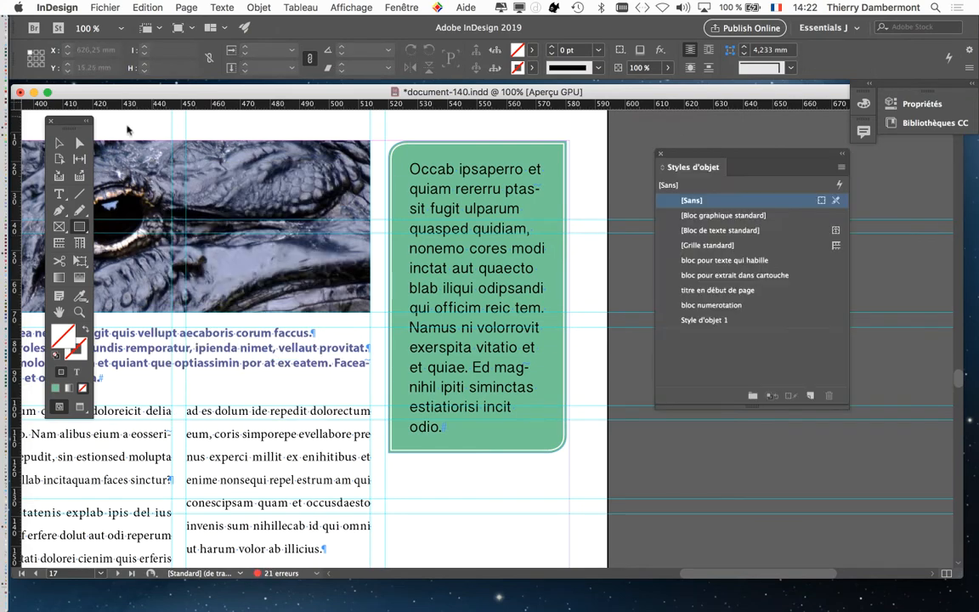
# Try [Sans] and [Bloc graphique standard] as default graphic frame styles and restore "bloc pour extrait dans cartouche" as the default
pyautogui.click(59, 143)
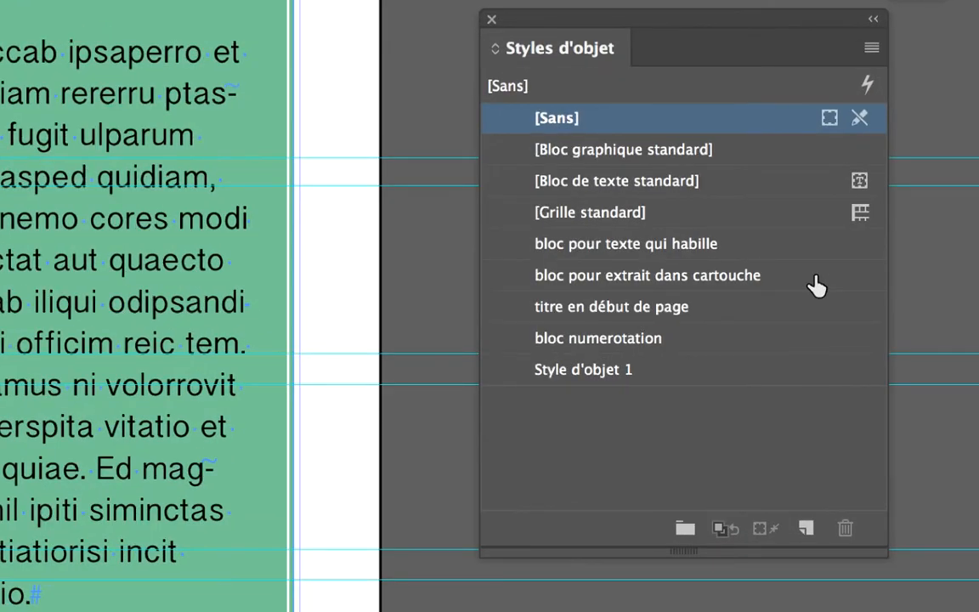
pyautogui.click(814, 287)
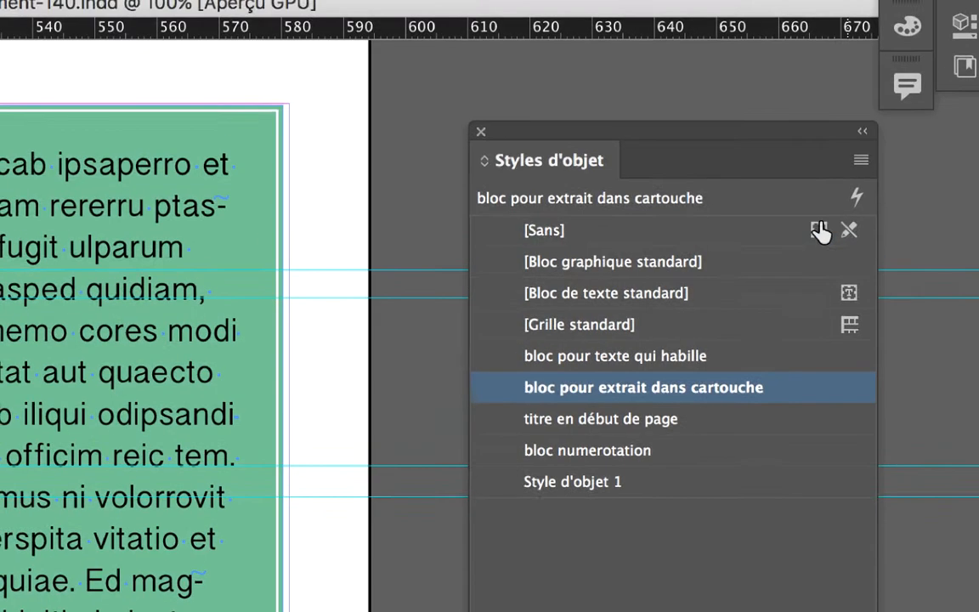
pyautogui.click(797, 117)
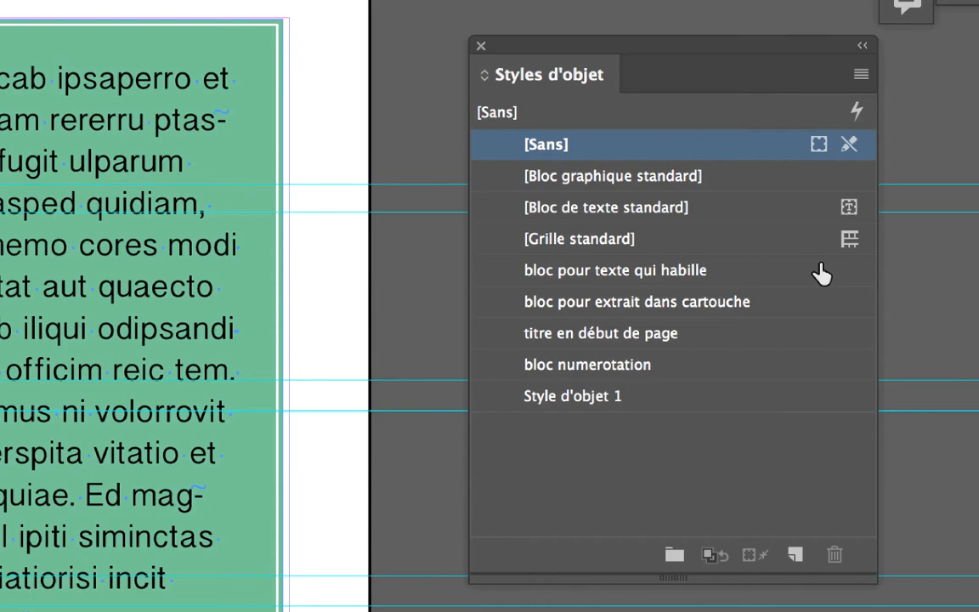
pyautogui.click(822, 301)
pyautogui.click(829, 182)
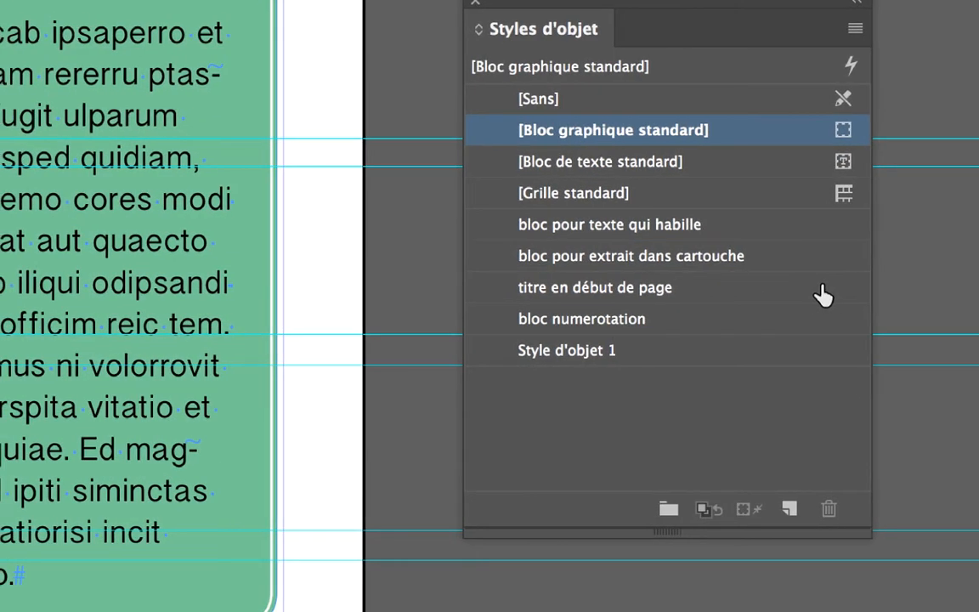
pyautogui.click(812, 261)
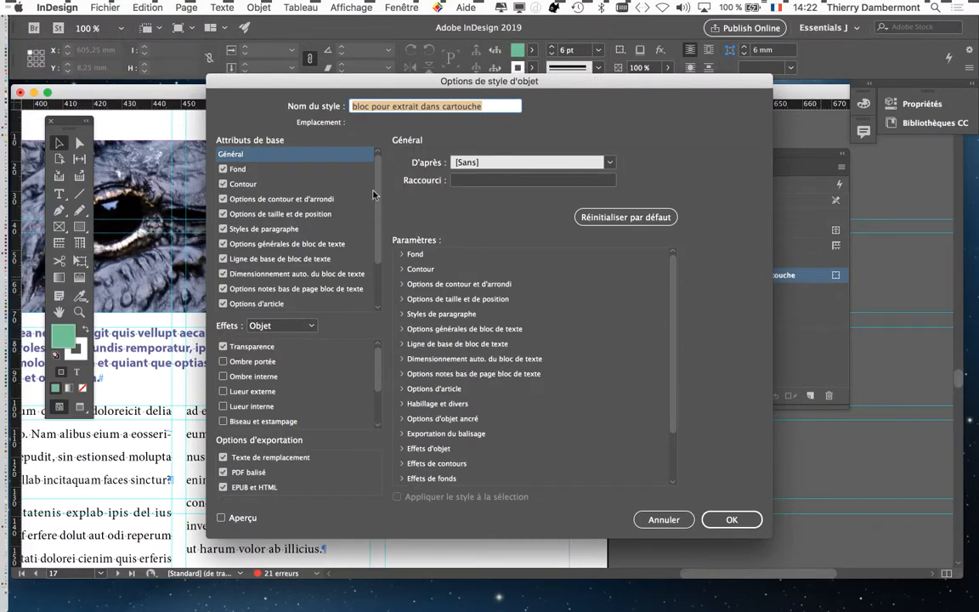
pyautogui.moveTo(391, 84); pyautogui.dragTo(653, 69)
pyautogui.press('BackSpace')
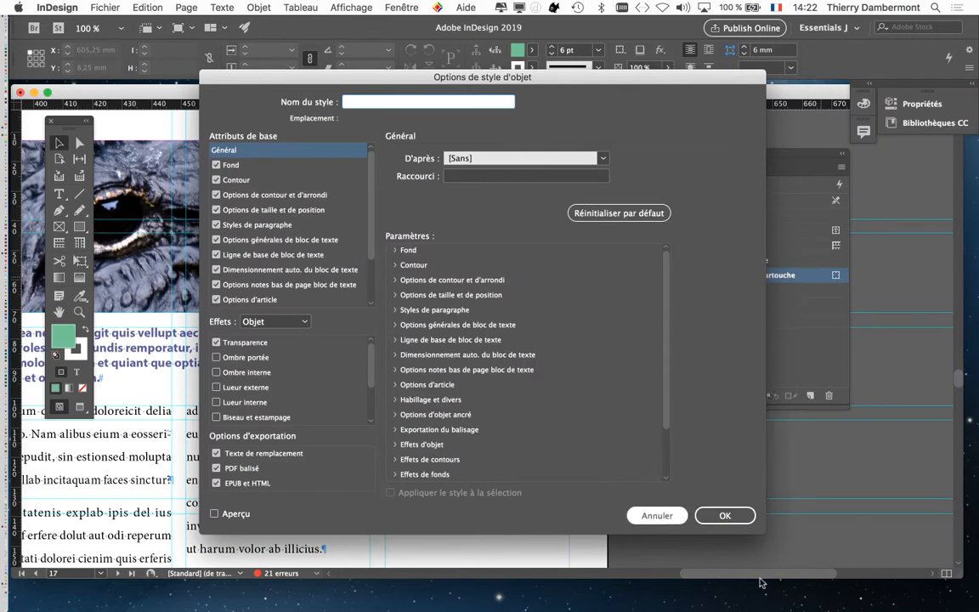
pyautogui.click(684, 520)
# Edit the object style "bloc pour extrait dans cartouche", linking its four corners and setting them to square, with the preview enabled
pyautogui.hscroll(2, 790, 576)
pyautogui.hscroll(10, 790, 576)
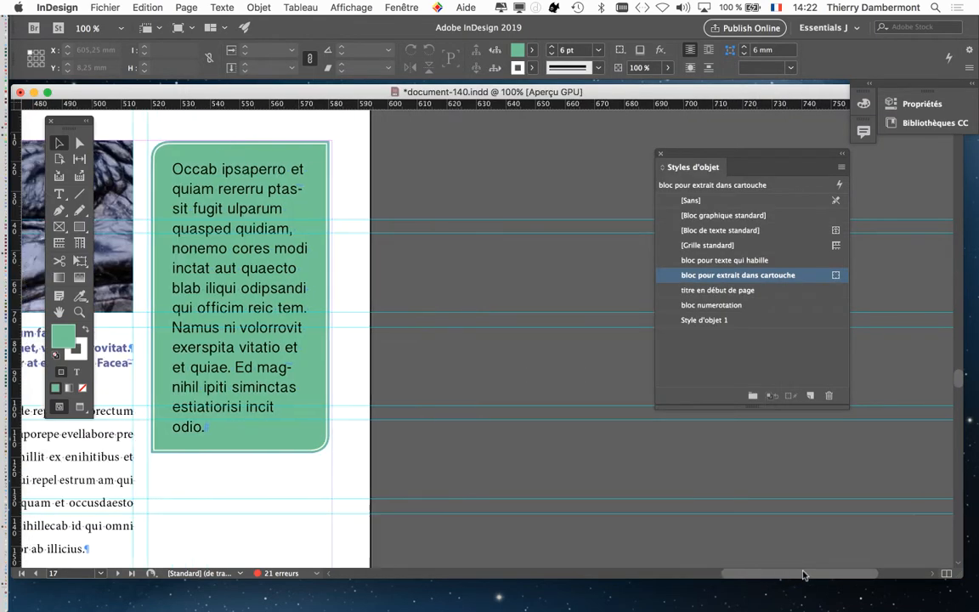
pyautogui.doubleClick(807, 275)
pyautogui.moveTo(442, 77); pyautogui.dragTo(593, 62)
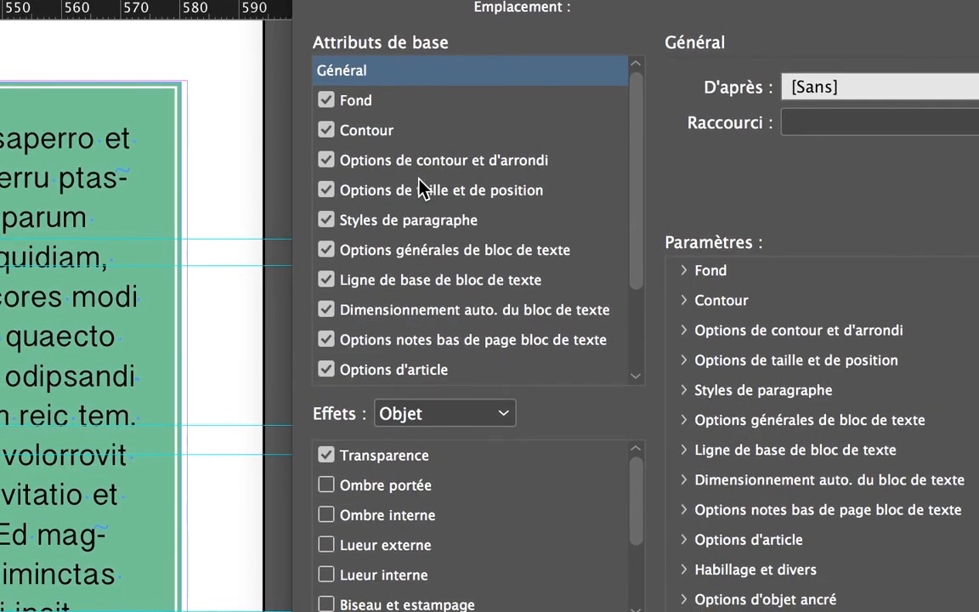
pyautogui.click(421, 162)
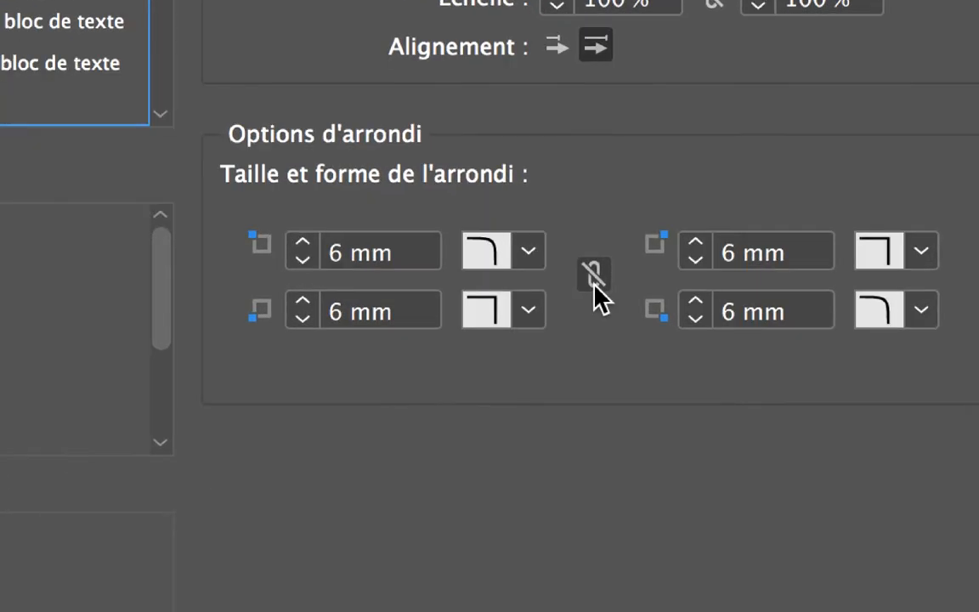
pyautogui.click(594, 284)
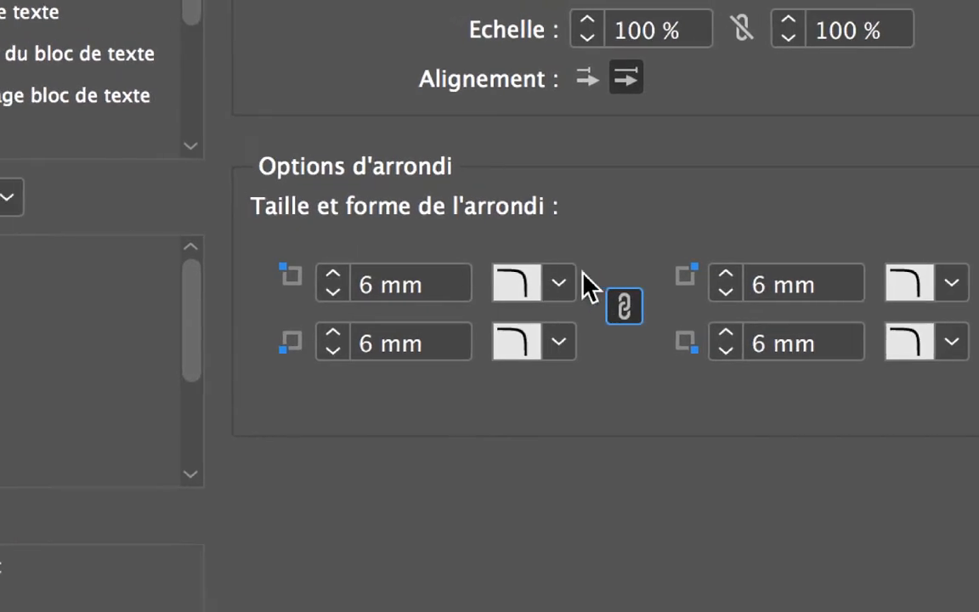
pyautogui.click(577, 281)
pyautogui.click(630, 332)
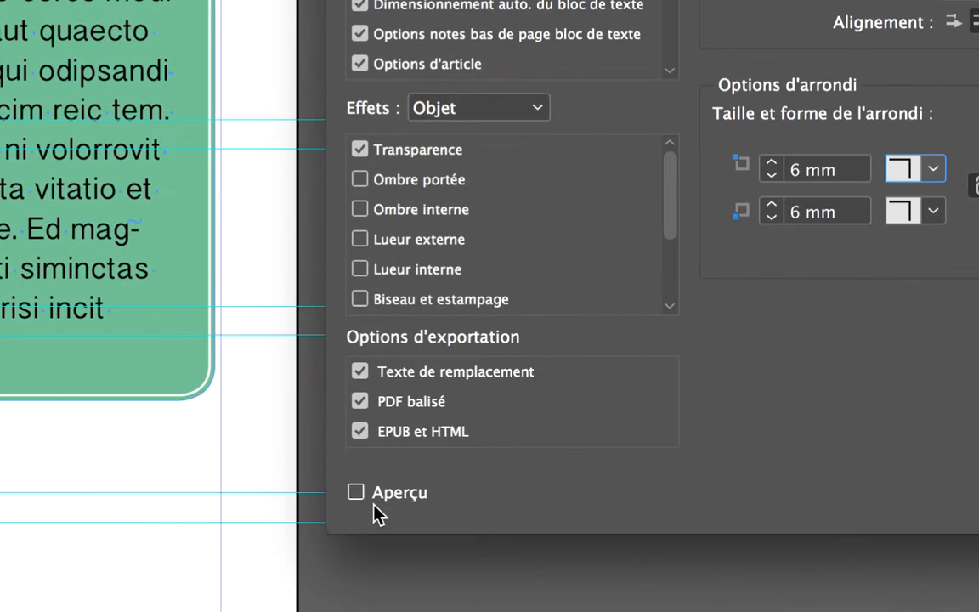
pyautogui.click(381, 498)
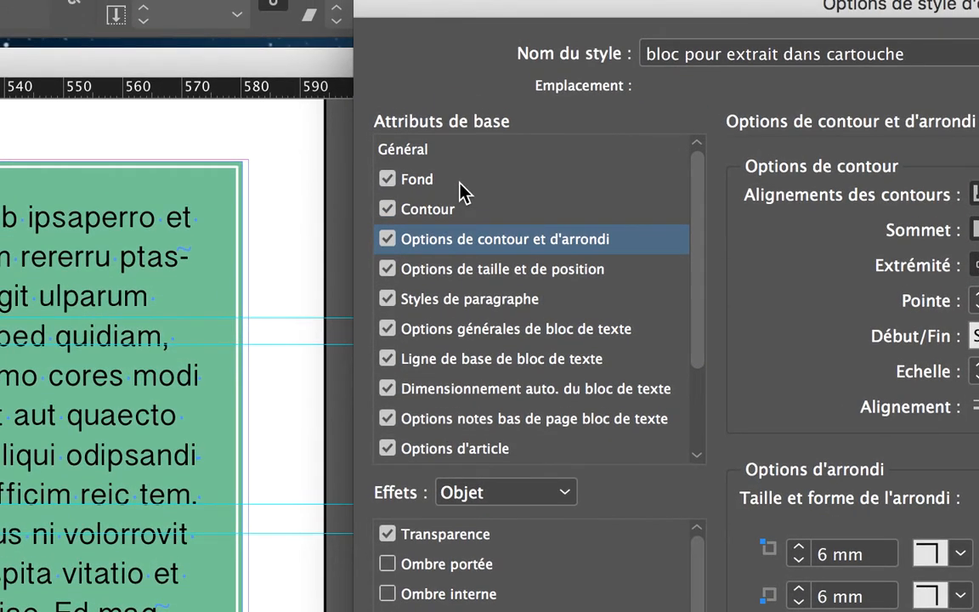
# Set the object style's fill to [Sans] and its stroke colour to [Noir]
pyautogui.click(459, 181)
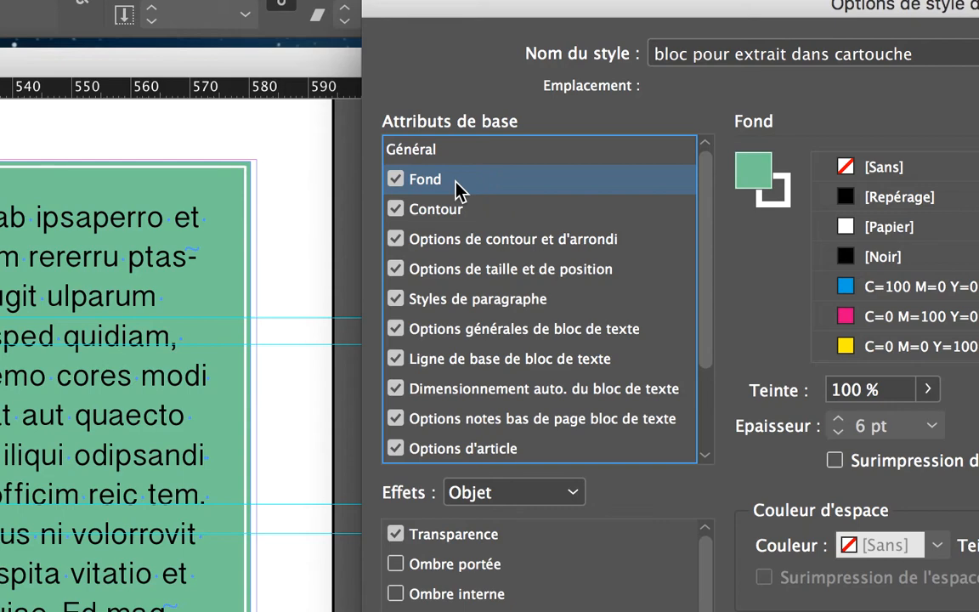
pyautogui.click(847, 170)
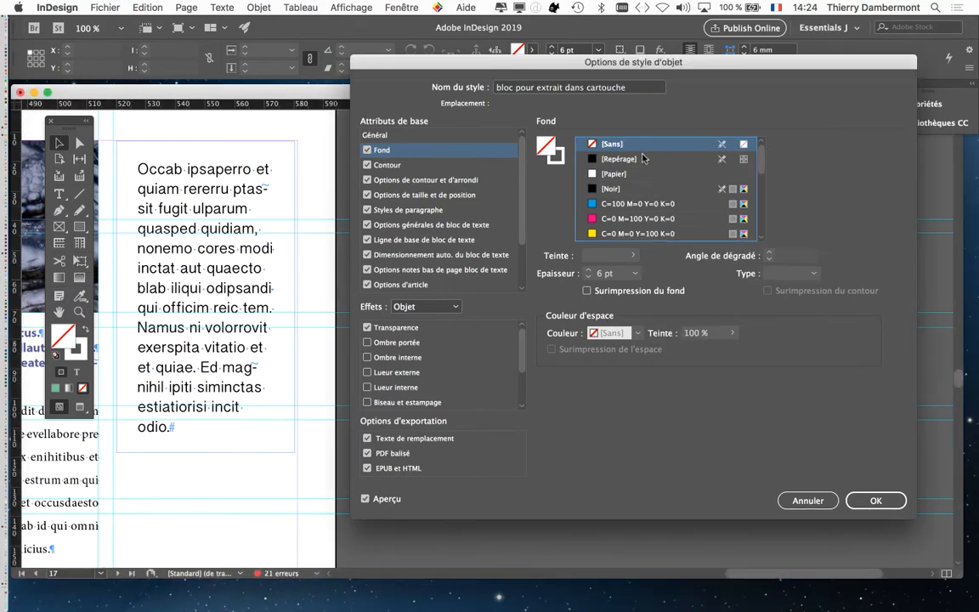
pyautogui.click(422, 166)
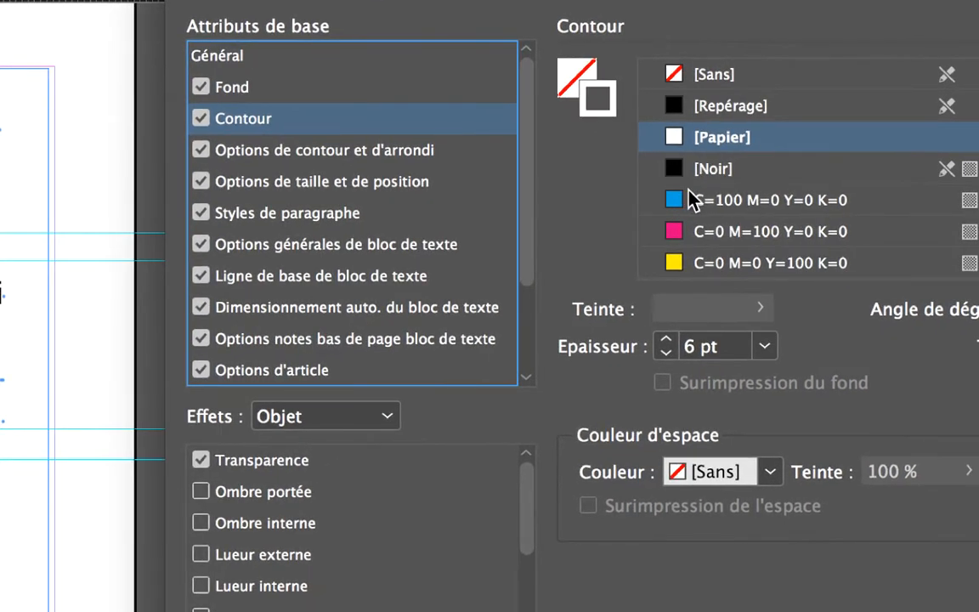
pyautogui.click(702, 175)
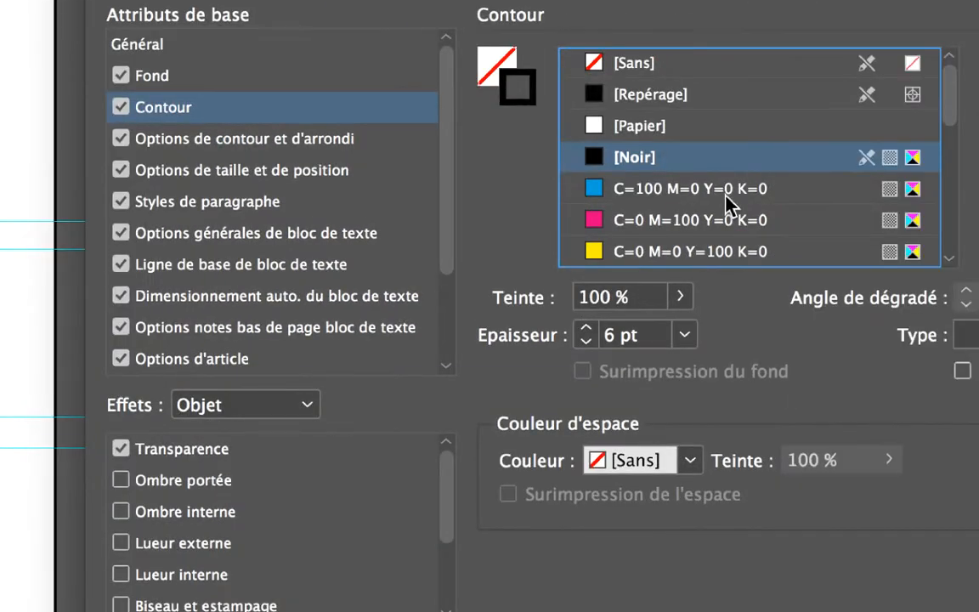
# Change the object style's stroke type to Continu and its thickness to 2 pt
pyautogui.click(978, 334)
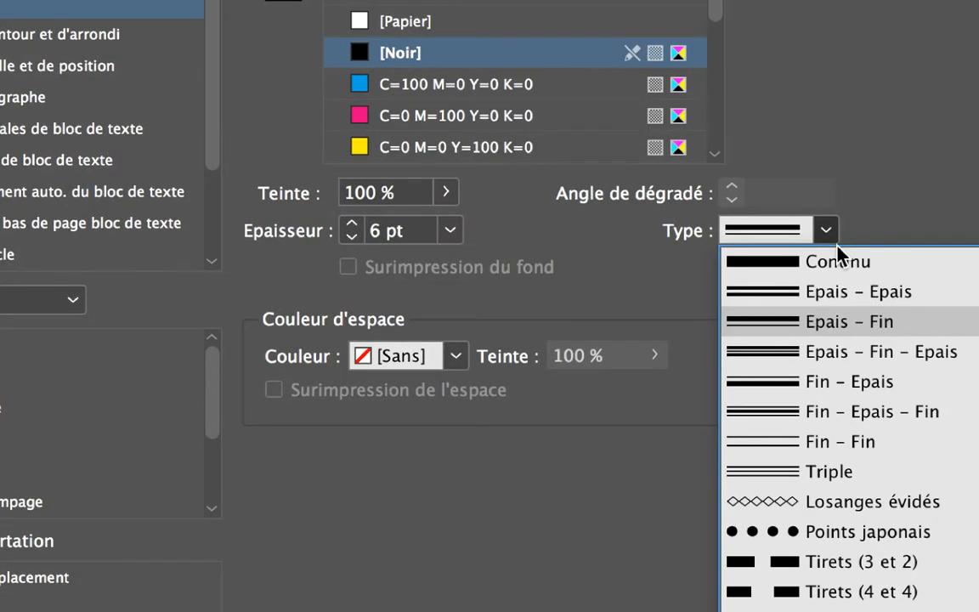
pyautogui.click(838, 256)
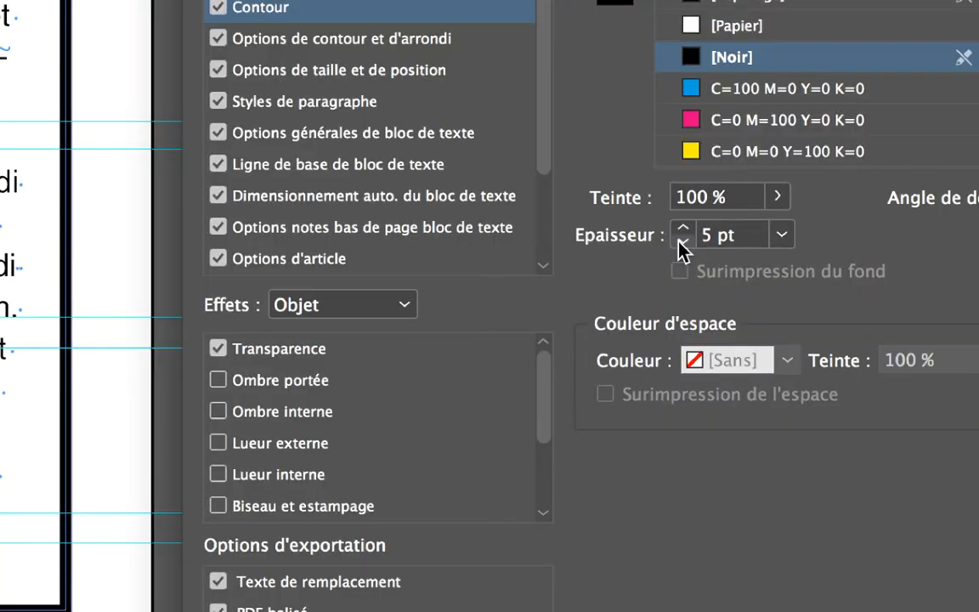
pyautogui.click(682, 242)
pyautogui.click(682, 243)
pyautogui.click(682, 242)
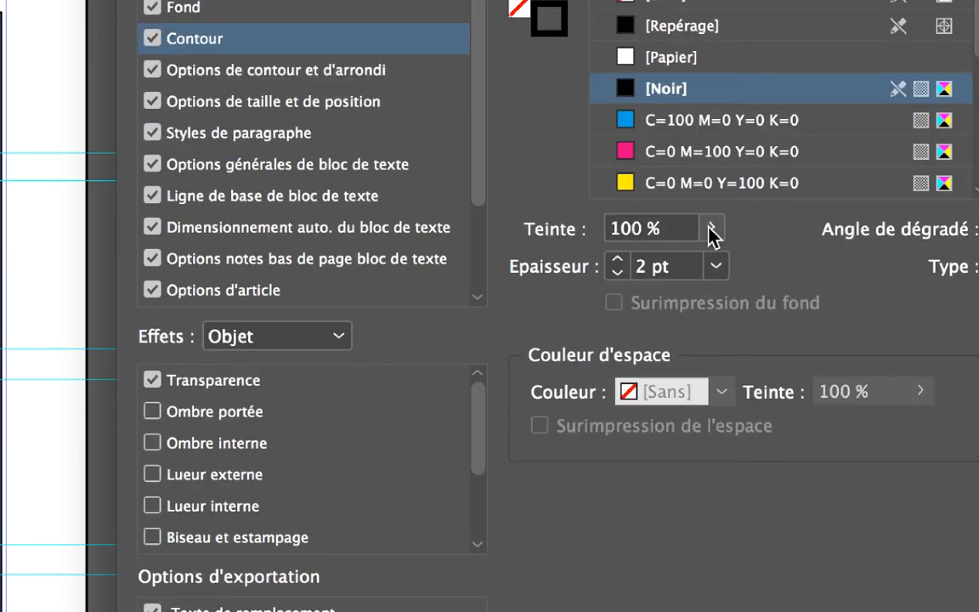
# Set the stroke tint to 30 % and apply the changes to the object style
pyautogui.click(713, 295)
pyautogui.write('30')
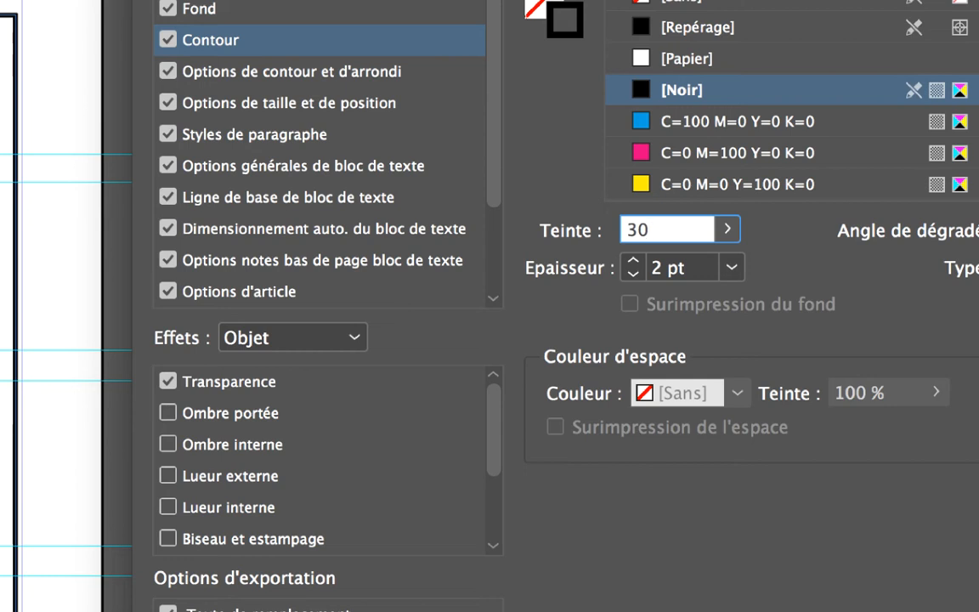
pyautogui.press('Tab')
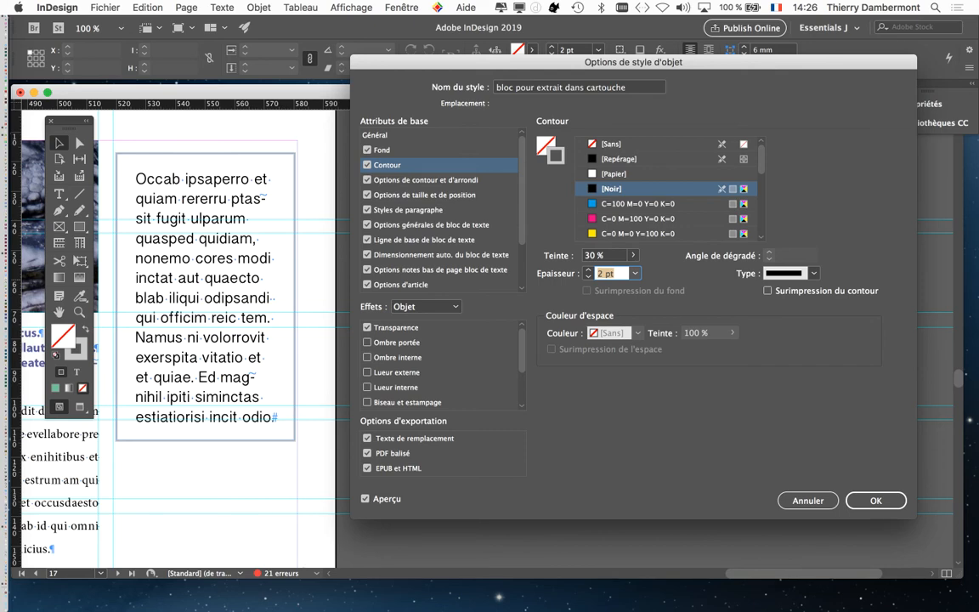
pyautogui.moveTo(633, 62)
pyautogui.mouseDown()
pyautogui.moveTo(601, 23)
pyautogui.moveTo(617, 65)
pyautogui.mouseUp()
pyautogui.click(859, 503)
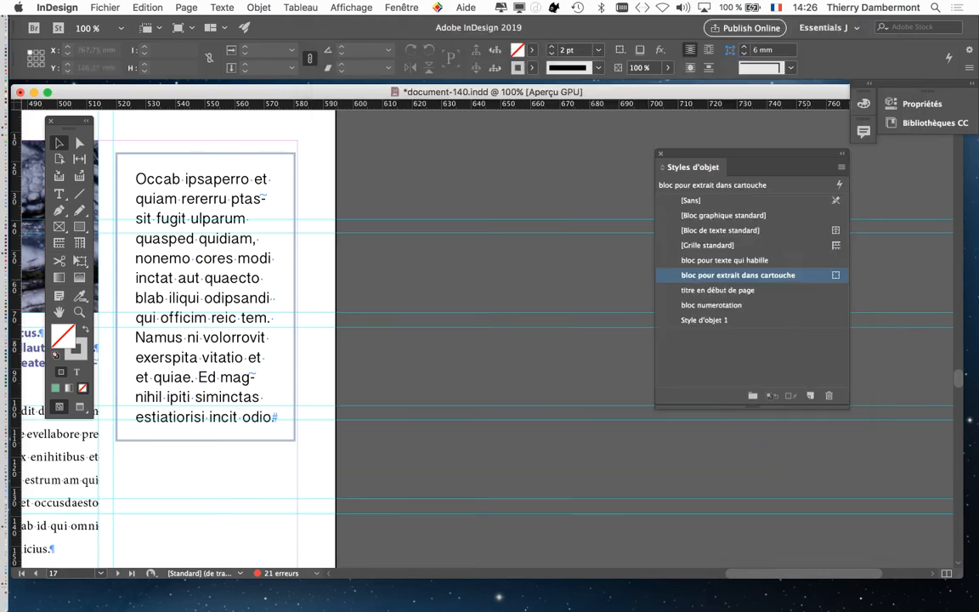
# Save a new version of the document as document-141.indd in the folder Dossier document-140
pyautogui.press('super+minus')
pyautogui.press('super+minus')
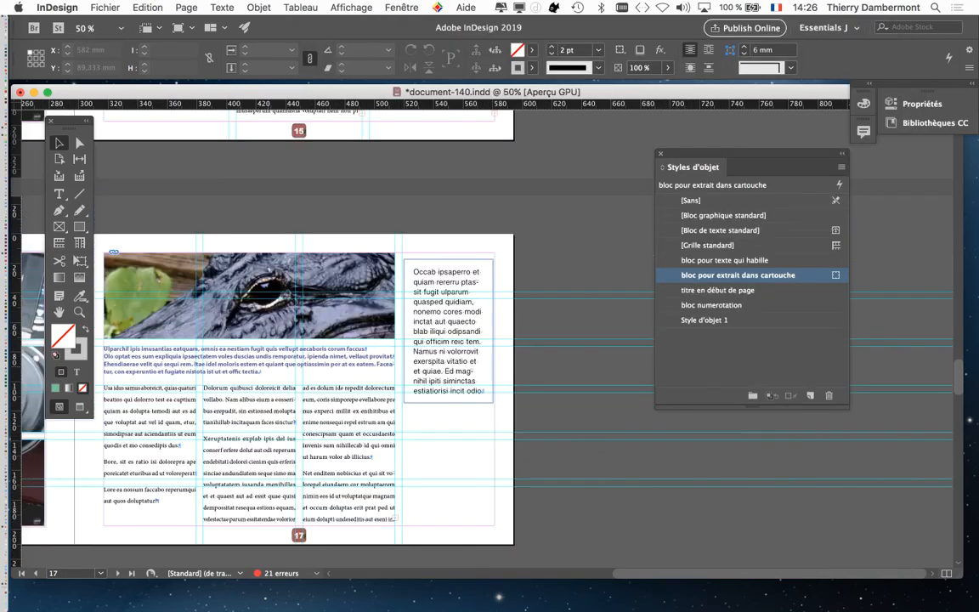
pyautogui.click(106, 7)
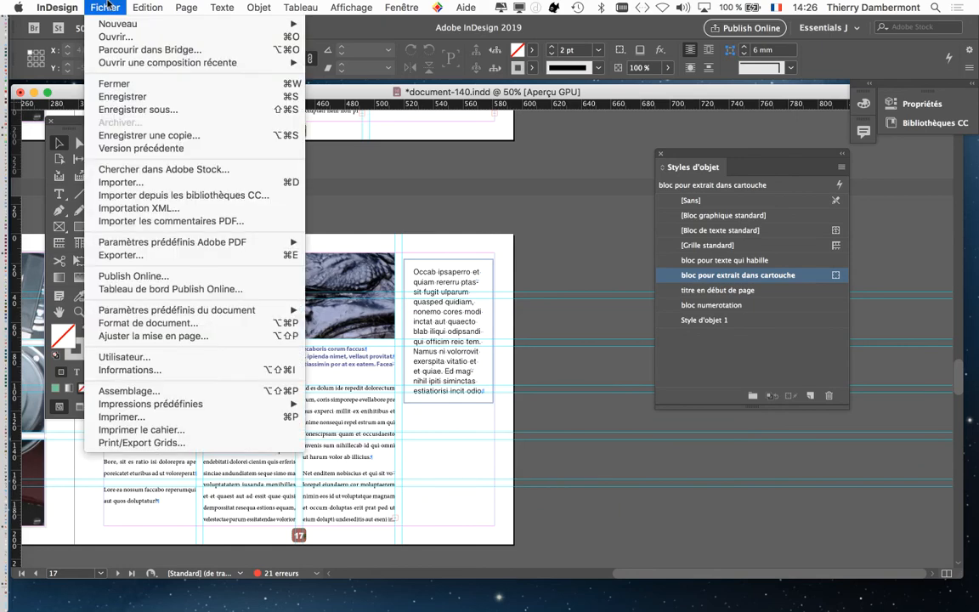
pyautogui.click(141, 112)
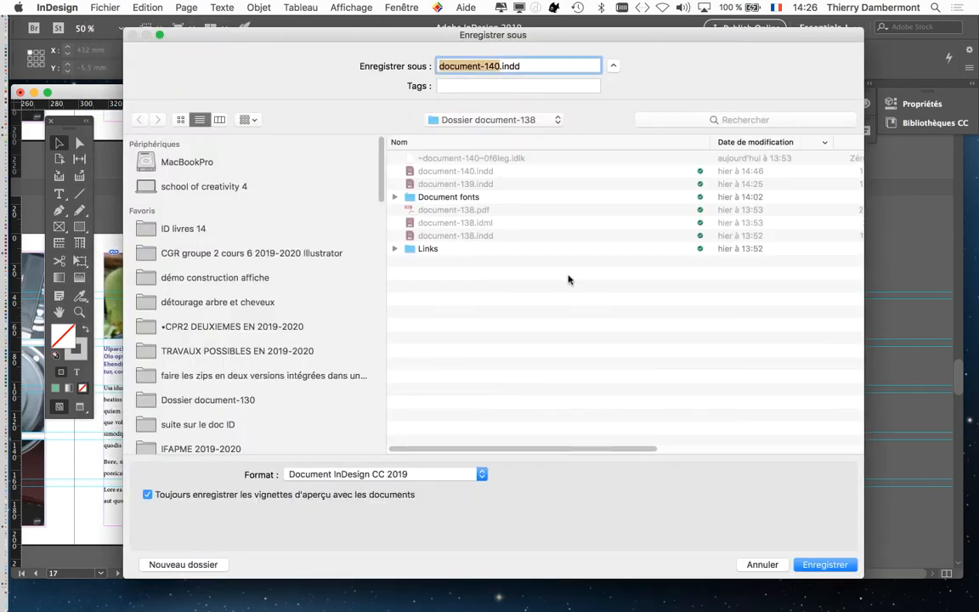
pyautogui.click(264, 232)
pyautogui.doubleClick(500, 172)
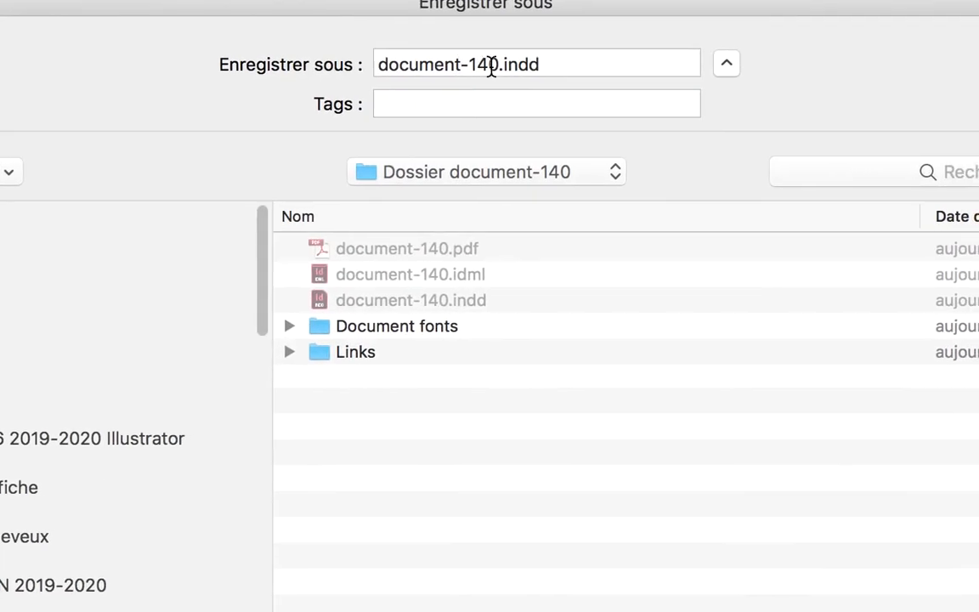
pyautogui.click(496, 67)
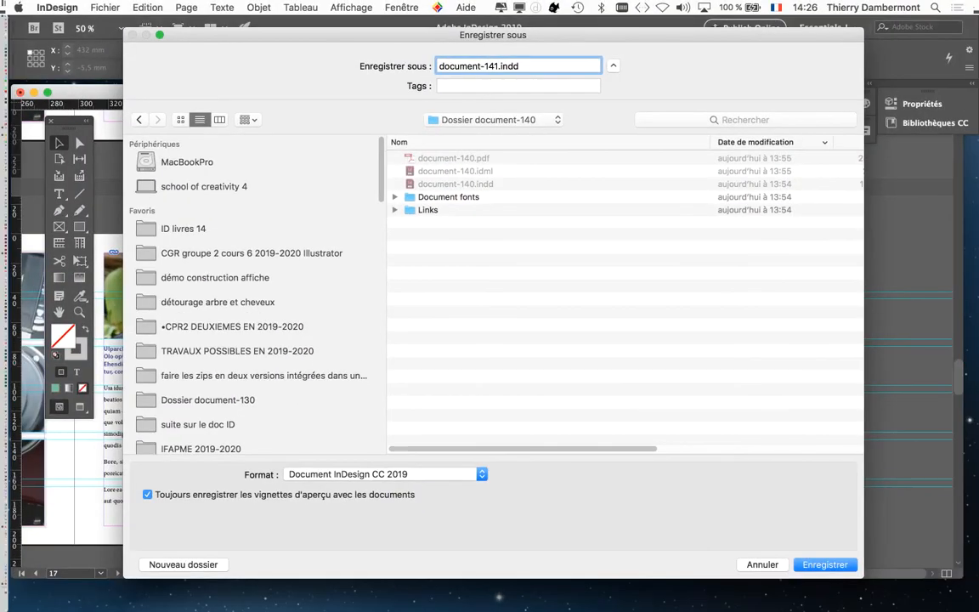